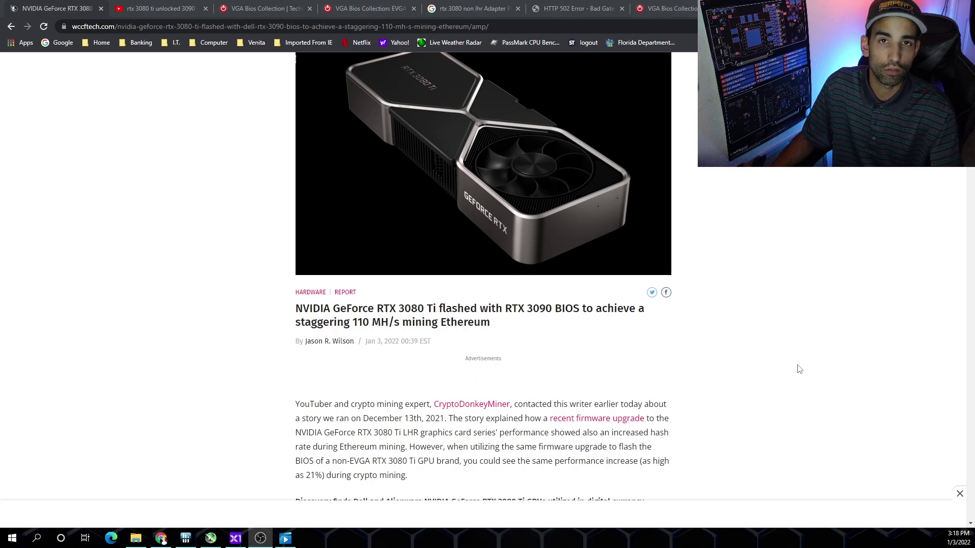
Step: Read the RTX 3080 Ti BIOS flashing article down to the community post and highlight the required device ID
scroll(798, 369, down, 5)
scroll(798, 369, down, 7)
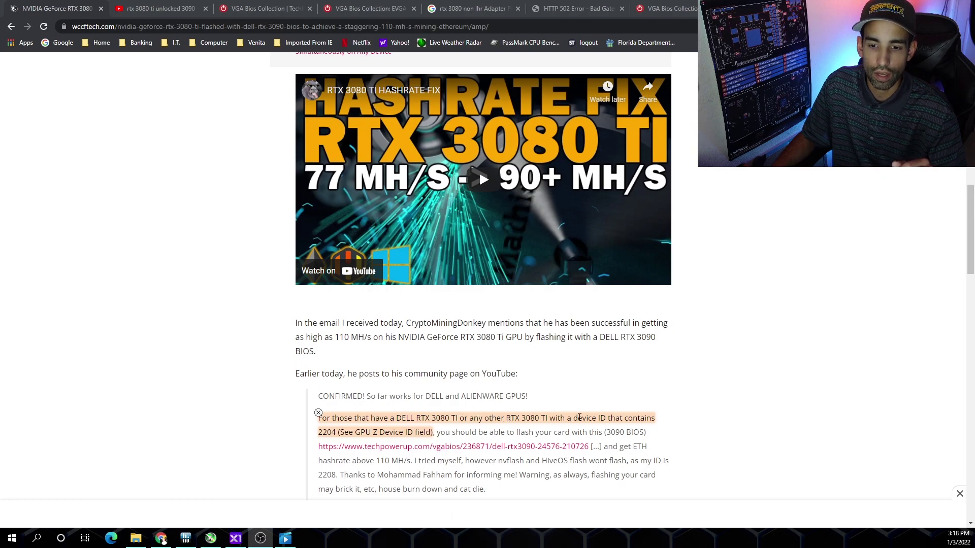
drag(562, 417, 623, 418)
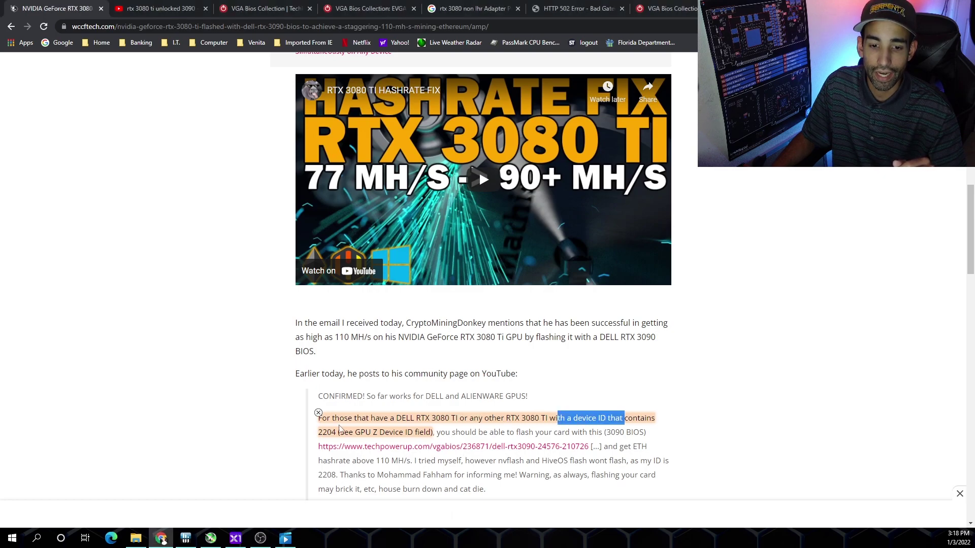
drag(336, 432, 319, 435)
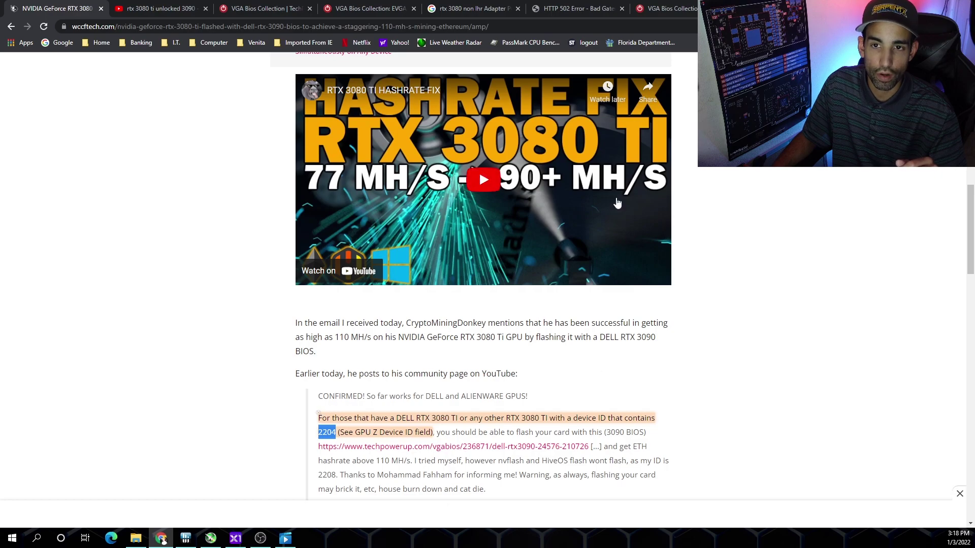
Step: Bring up TechPowerUp's EVGA RTX 3080 BIOS list and highlight the FTW3 ULTRA versions 94.02.71.40.A9 and 94.02.71.40.AA
click(576, 9)
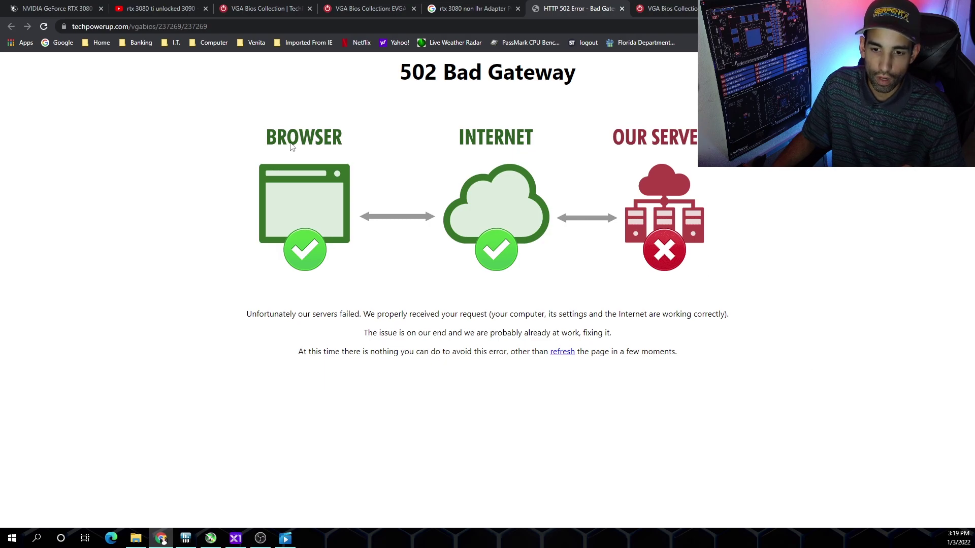
click(147, 8)
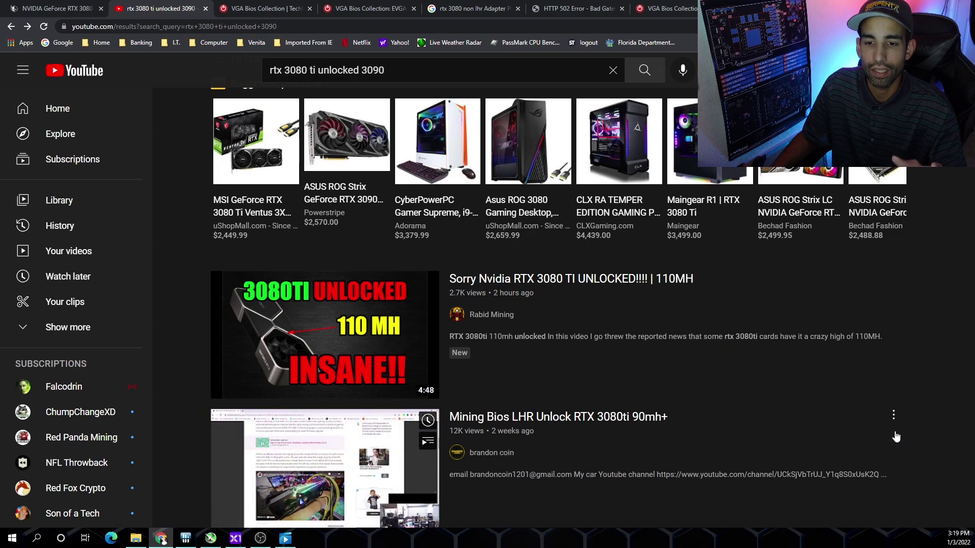
click(264, 8)
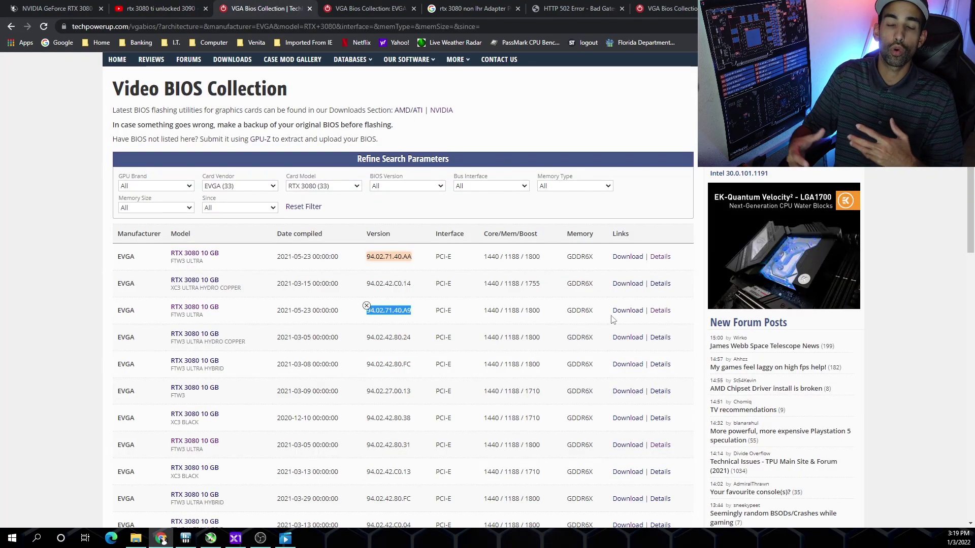
click(559, 311)
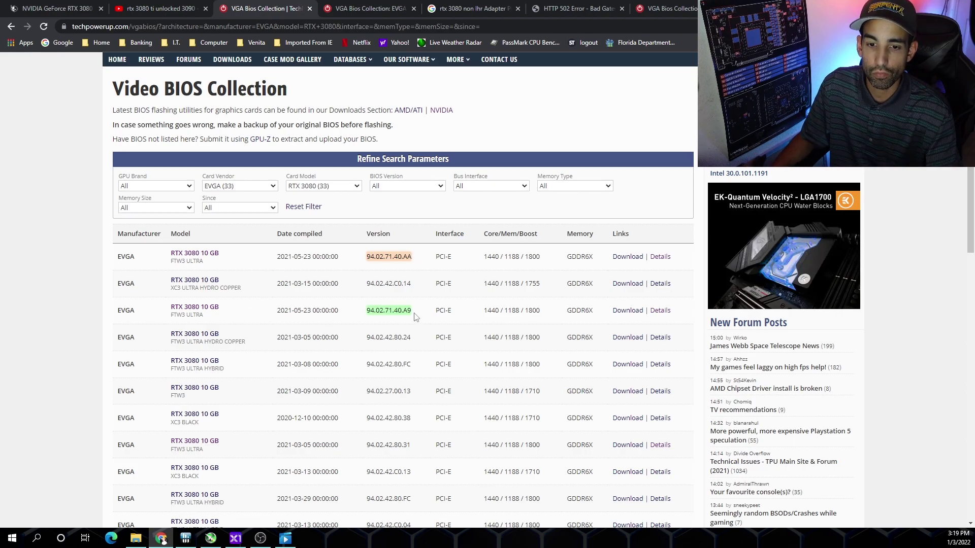
drag(412, 311, 382, 312)
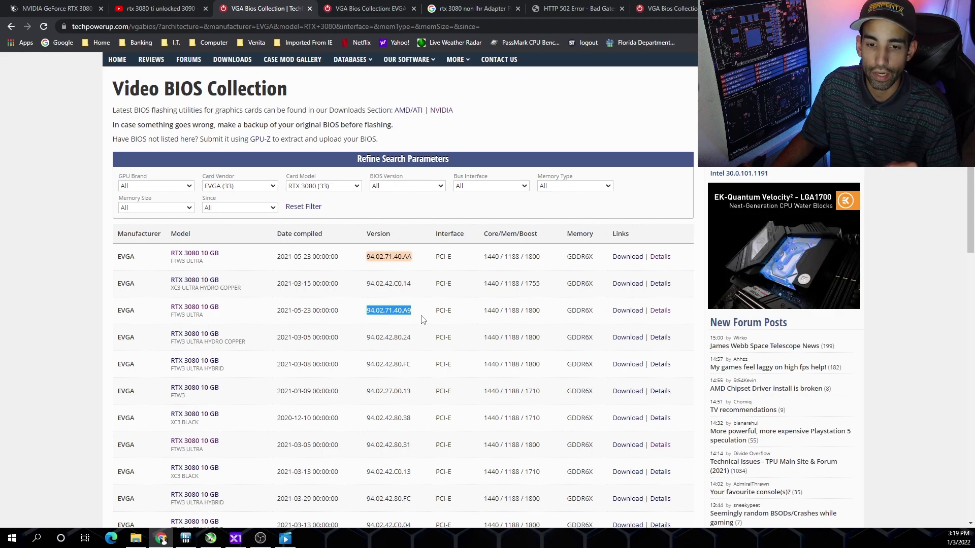
drag(412, 312, 370, 312)
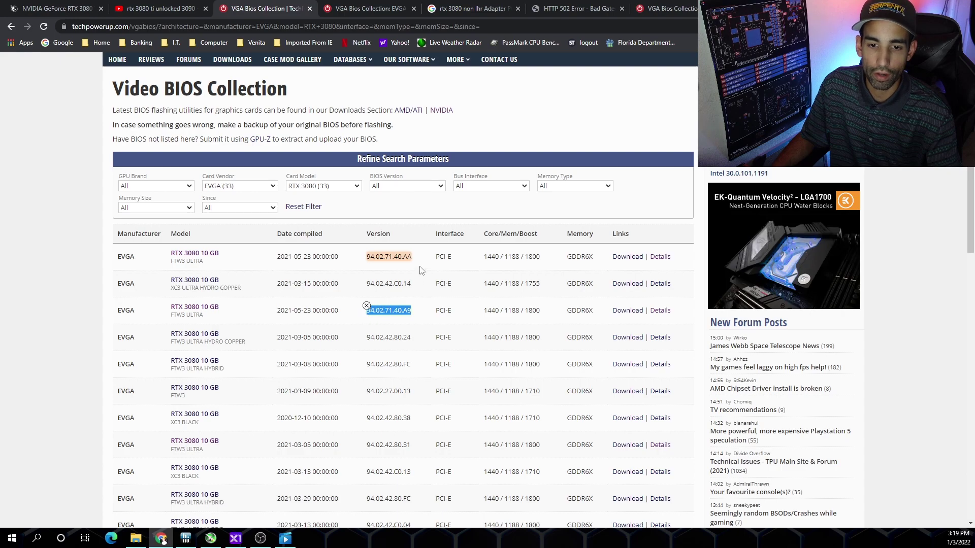
drag(412, 257, 368, 260)
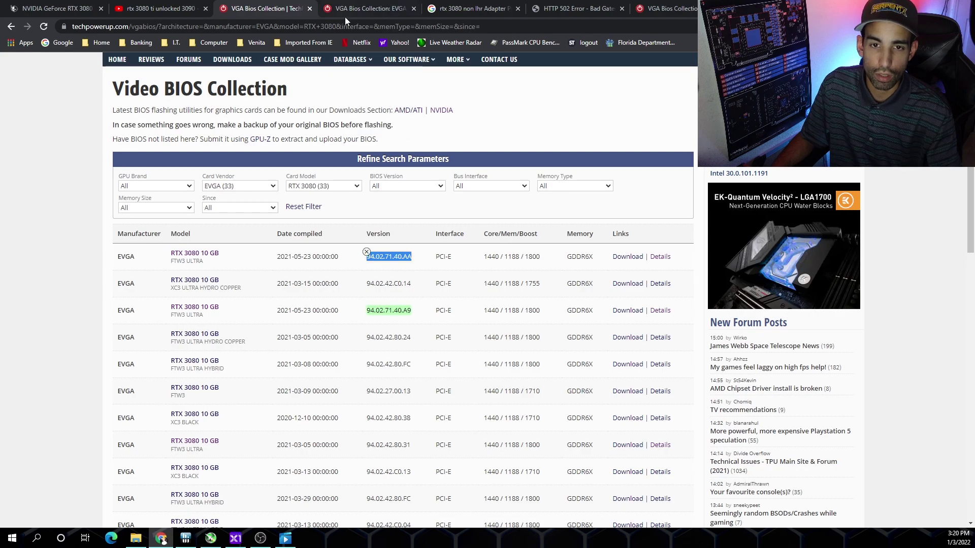
Step: View the EVGA RTX 3080 FTW3 ULTRA BIOS details page and highlight its VBIOS version
click(359, 6)
scroll(382, 193, up, 1)
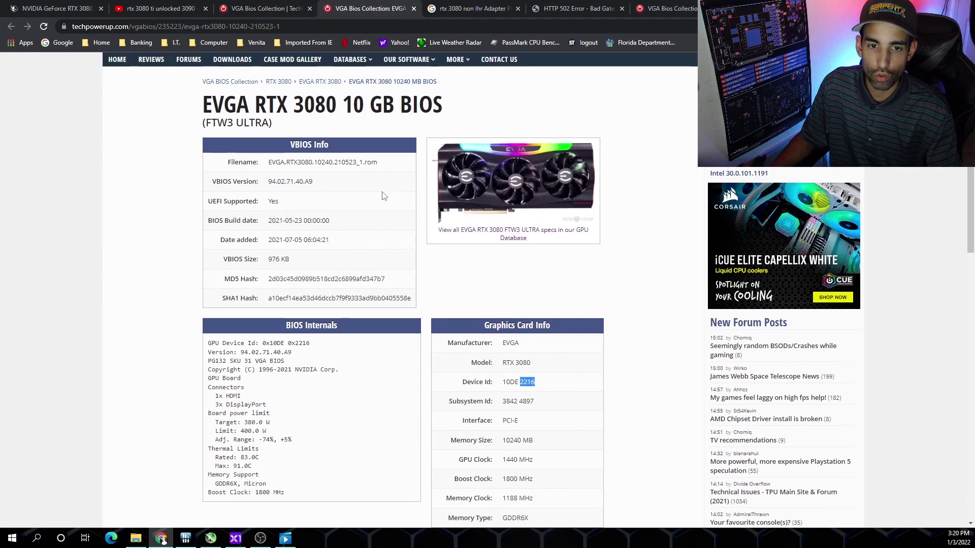
drag(316, 182, 269, 181)
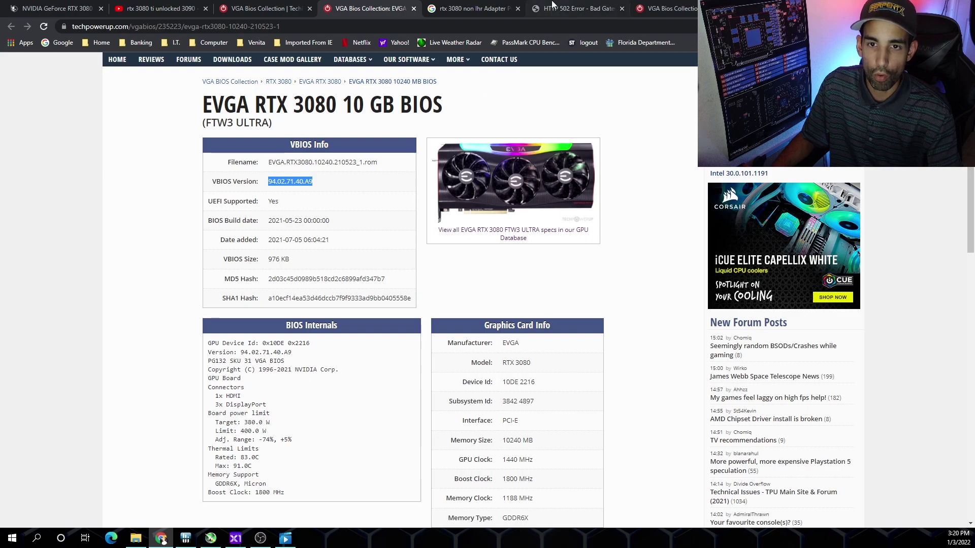
Step: Compare the GALAX RTX 3080 SG LHR BIOS device ID with the one required in the flashing article
click(665, 9)
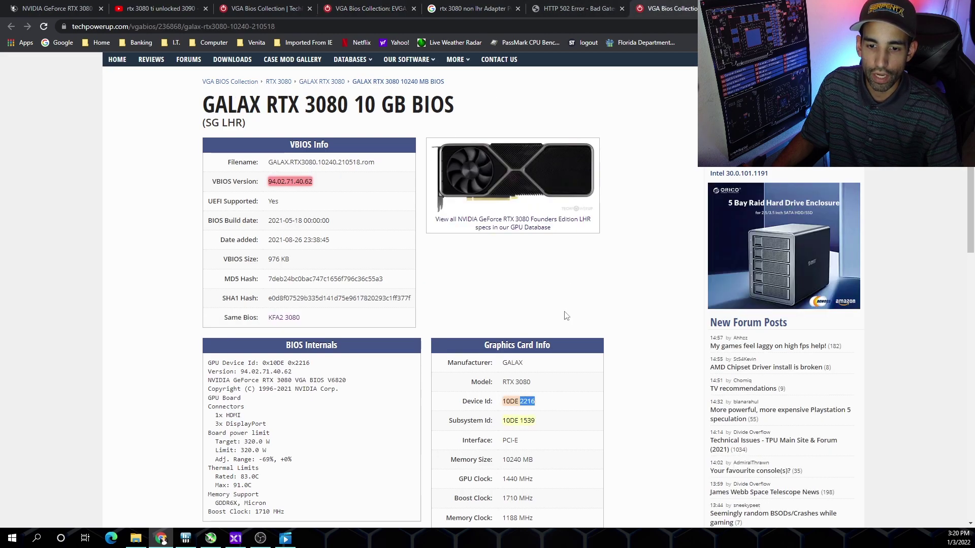
key(ctrl+1)
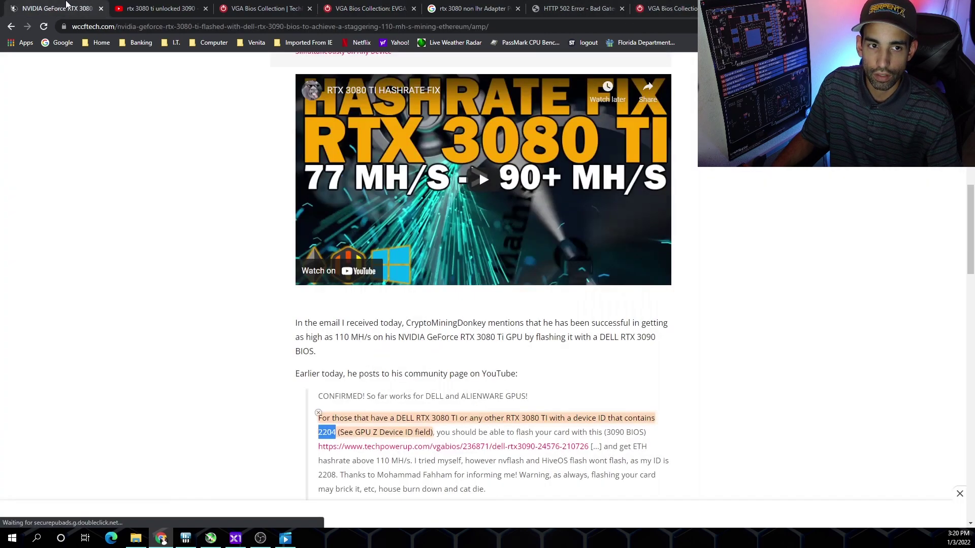
scroll(529, 382, up, 5)
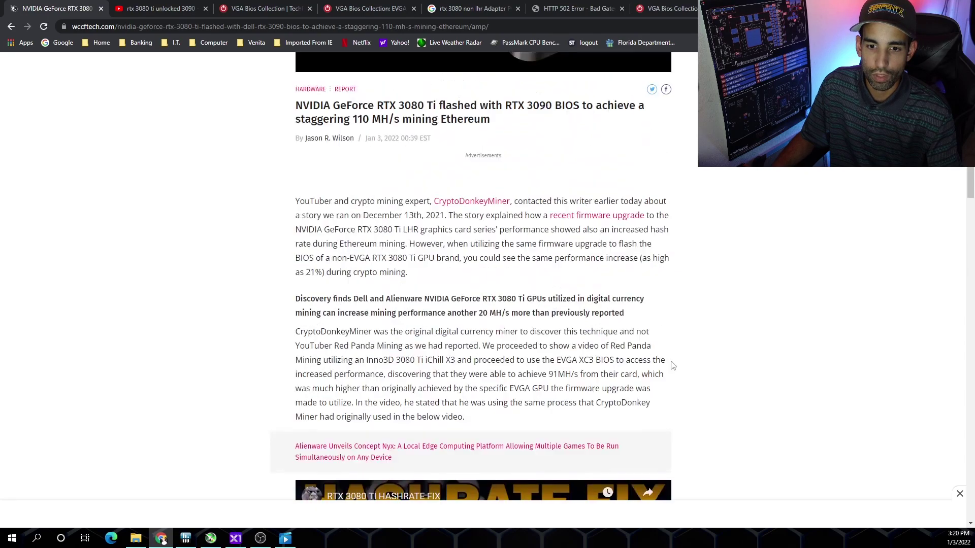
scroll(669, 372, down, 6)
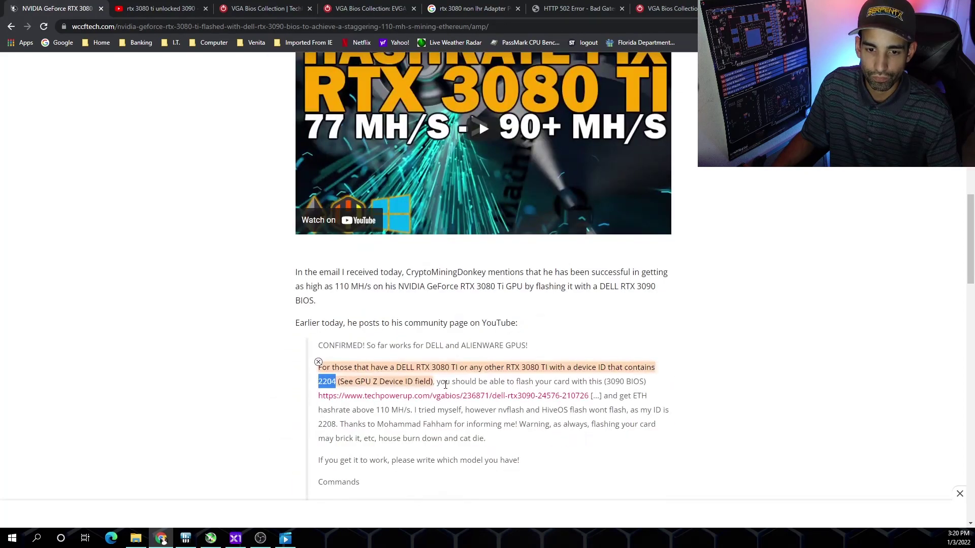
key(ctrl+9)
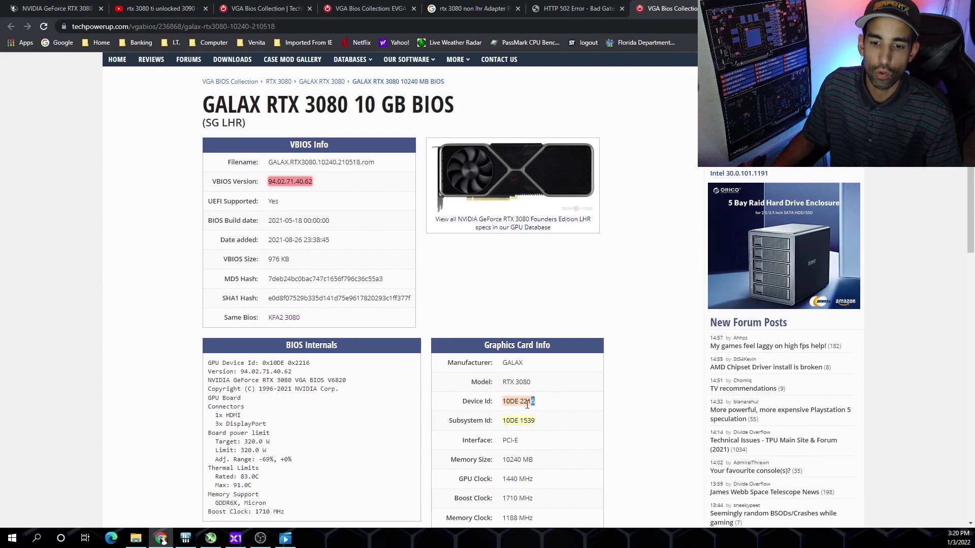
drag(536, 401, 524, 403)
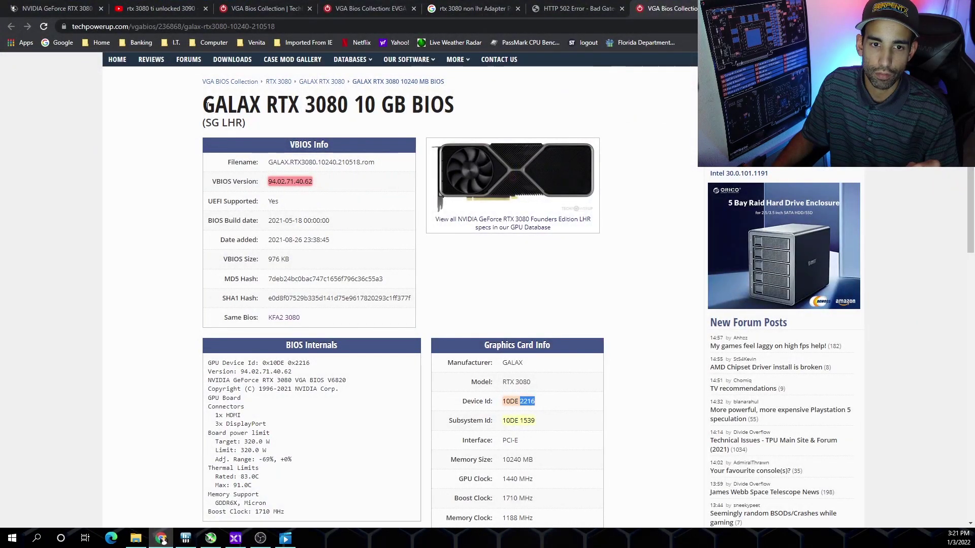
Step: Highlight the GALAX RTX 3080 BIOS title and examine the device ID on the KFA2 3080 BIOS page
drag(203, 104, 514, 111)
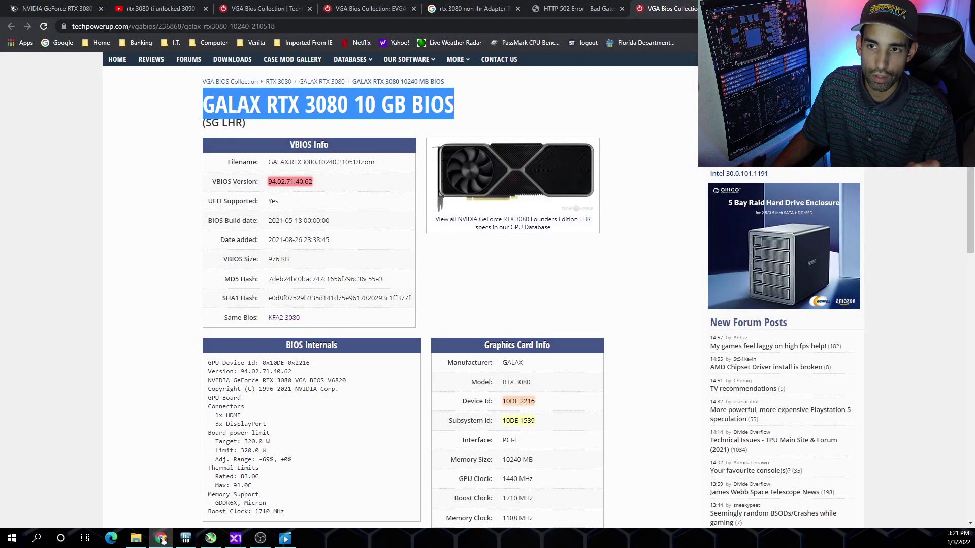
click(553, 403)
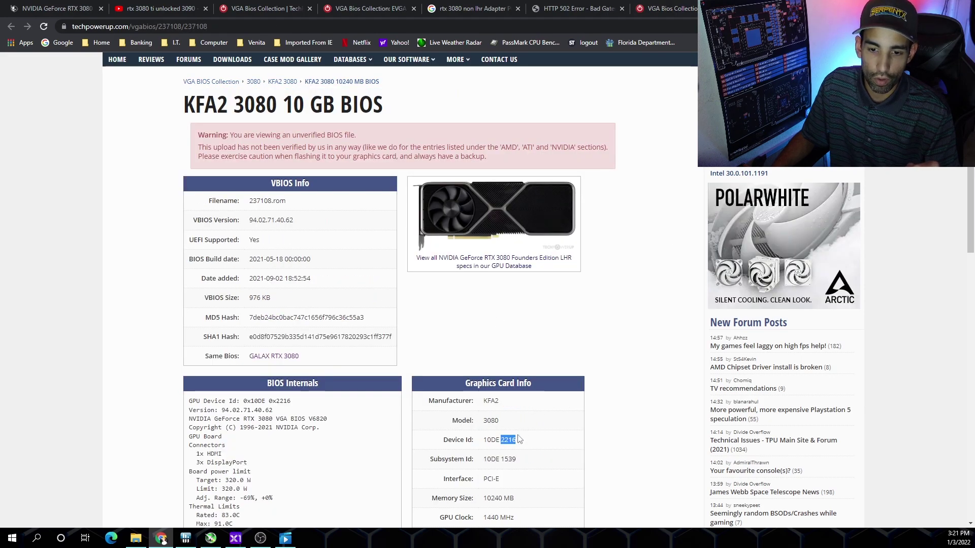
click(520, 443)
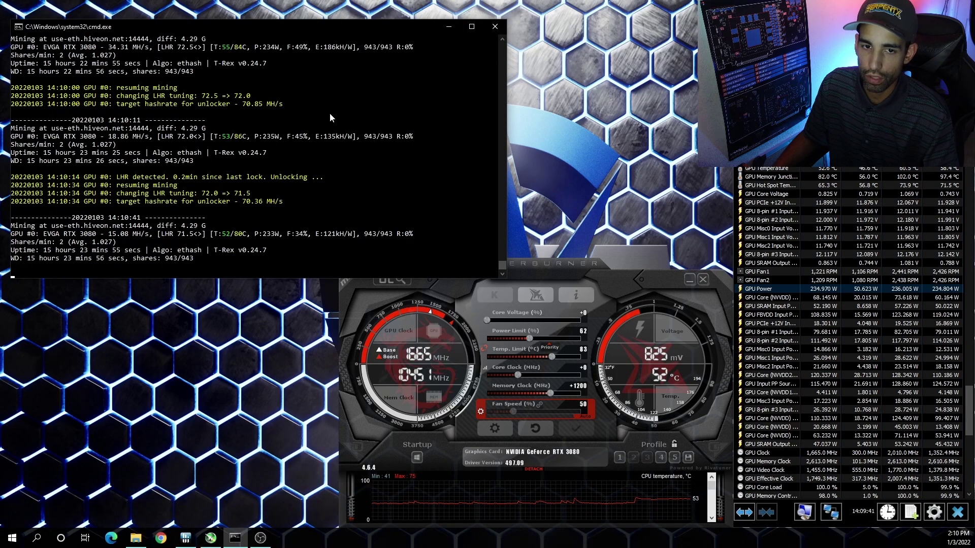
Step: Examine the recorded T-Rex mining test and rewind the recording to replay the LHR unlocking behaviour
mouse_move(285, 192)
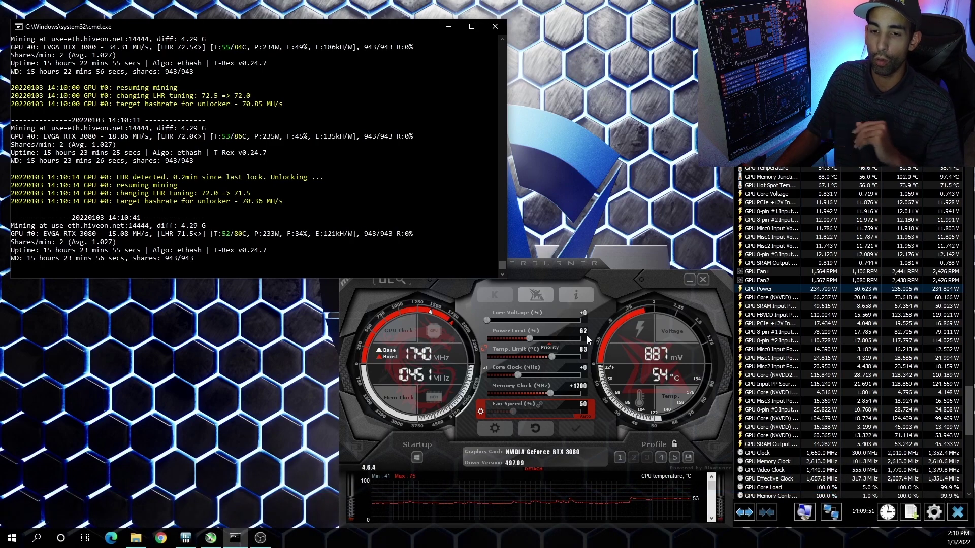
mouse_move(423, 239)
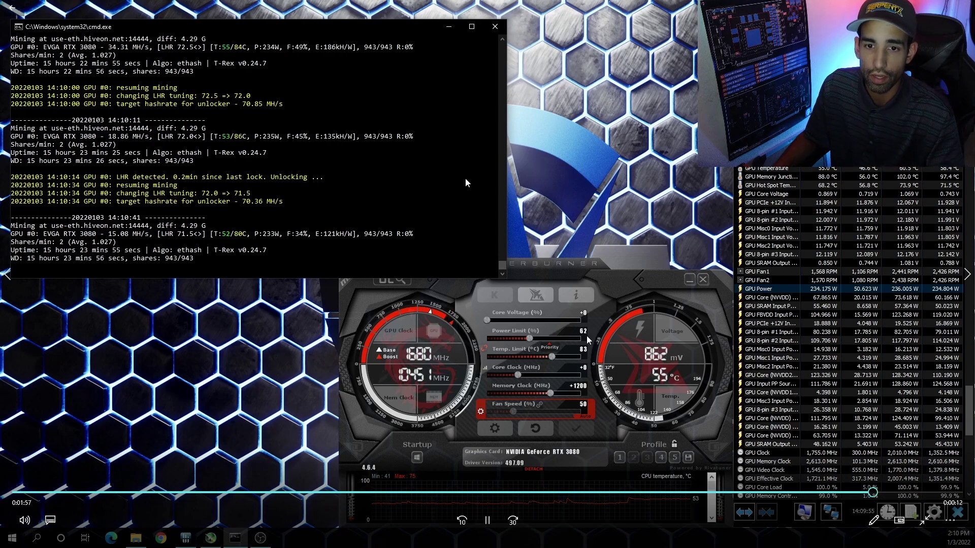
drag(876, 493, 696, 492)
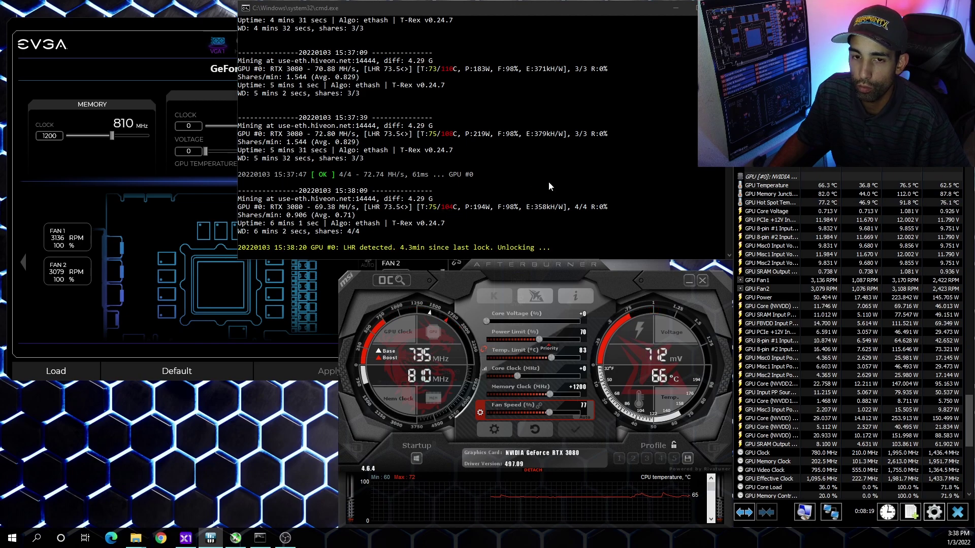
Step: Review the earlier hashrate, temperature and LHR lock entries in the T-Rex miner logs
click(640, 22)
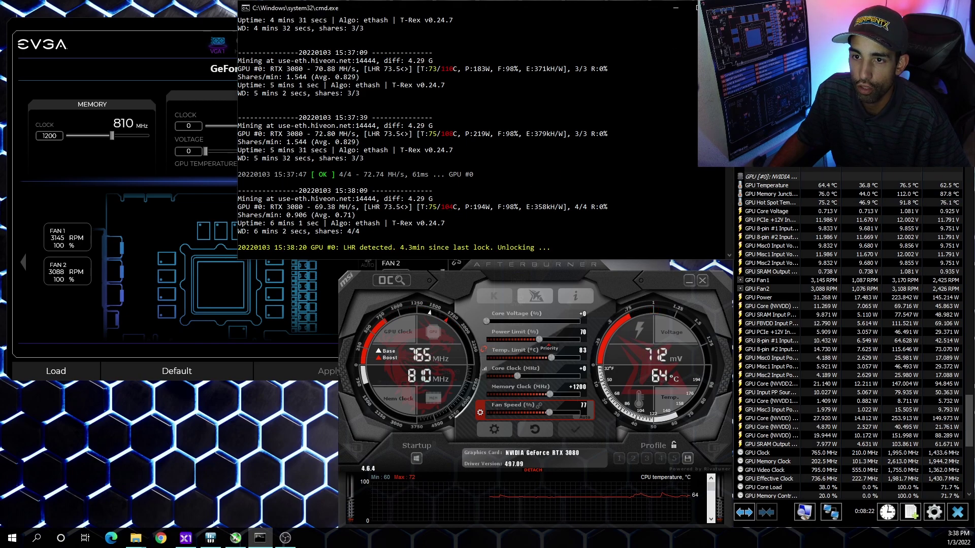
scroll(457, 132, up, 1)
scroll(422, 139, up, 1)
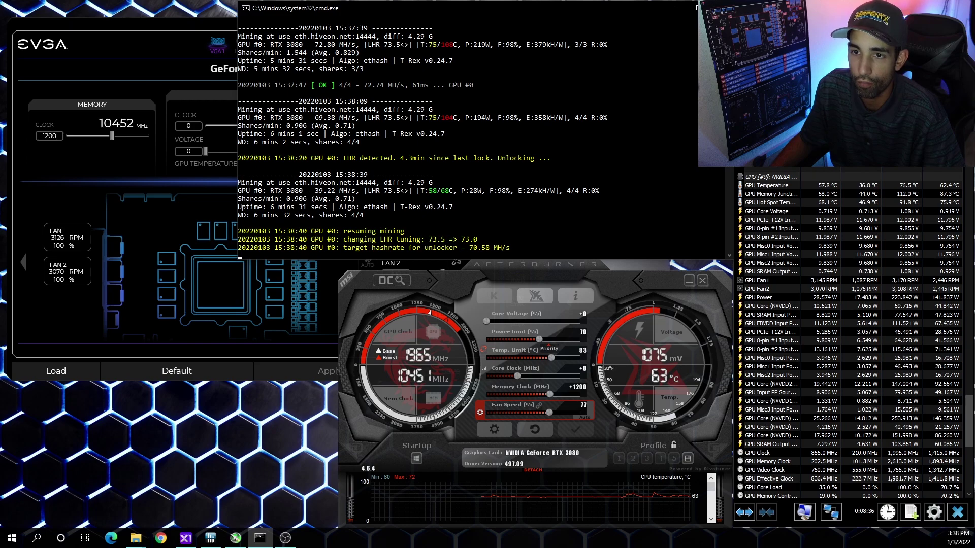
scroll(467, 132, up, 4)
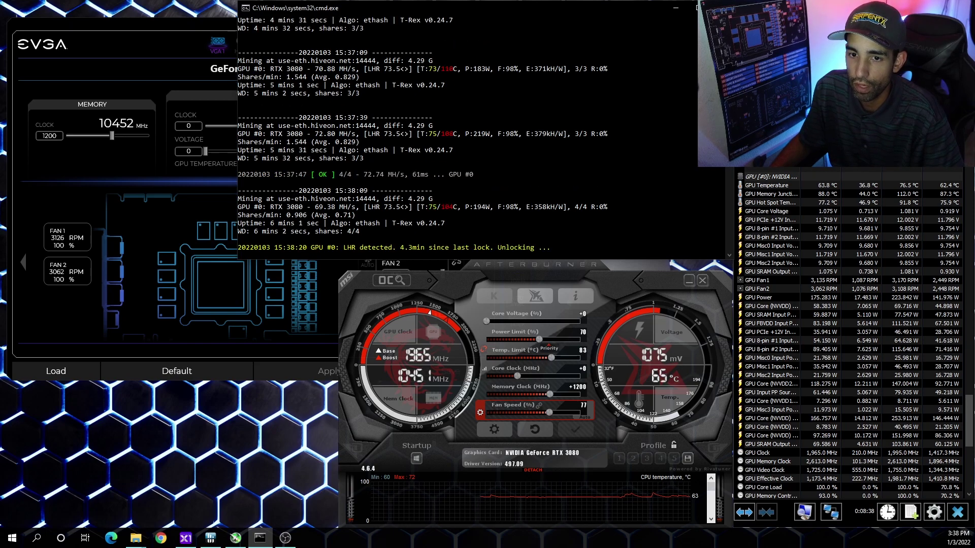
scroll(467, 132, up, 7)
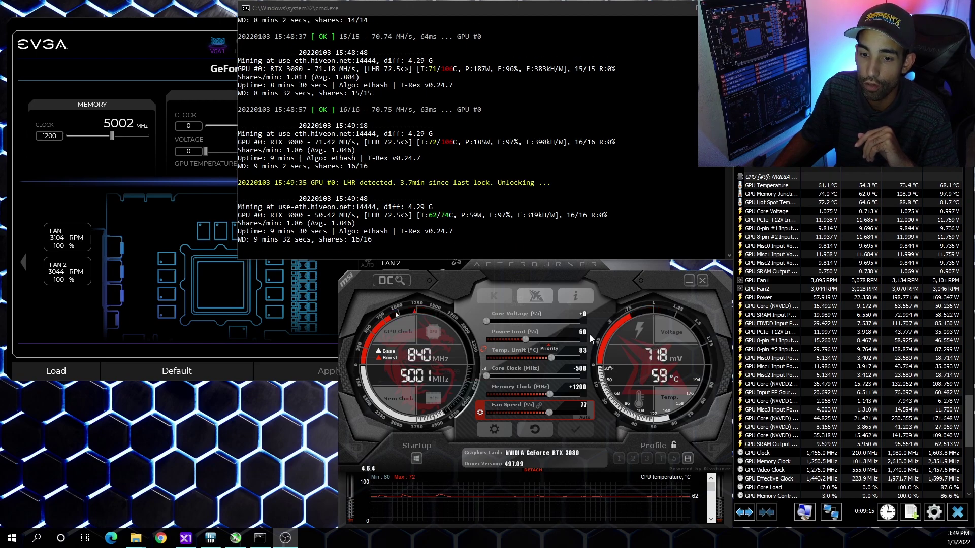
scroll(598, 189, up, 4)
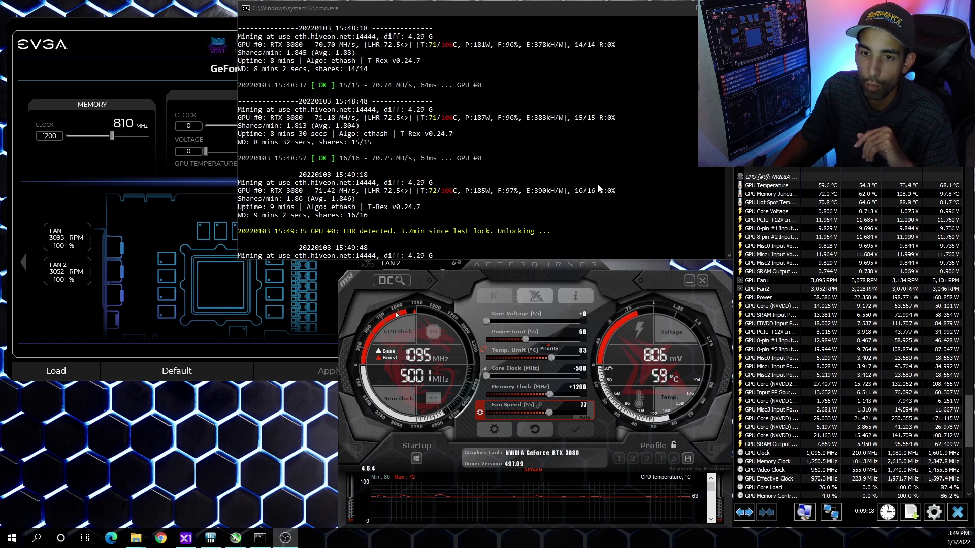
scroll(598, 189, up, 2)
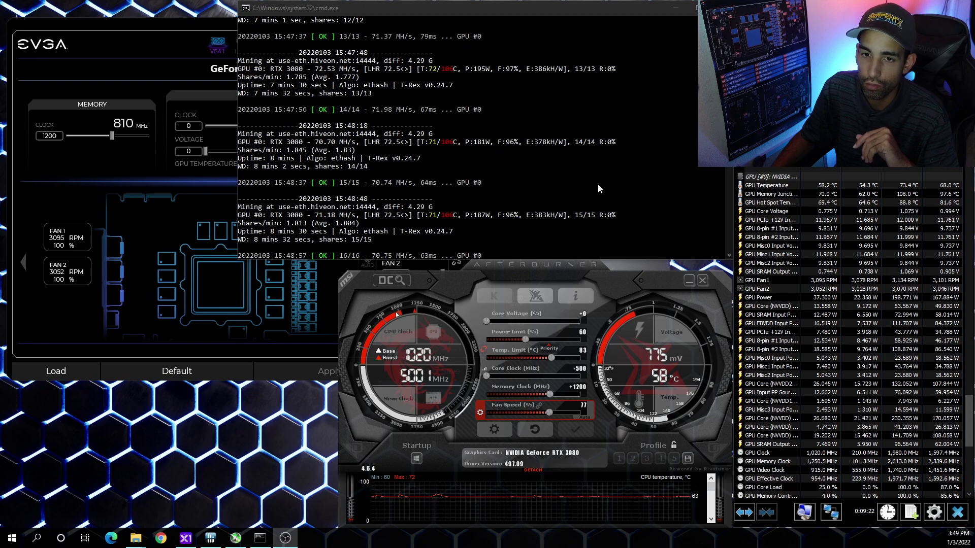
Step: Stop the T-Rex miner, switch to EVGA Precision X1 and apply automatic speed control to both GPU fans
key(ctrl+c)
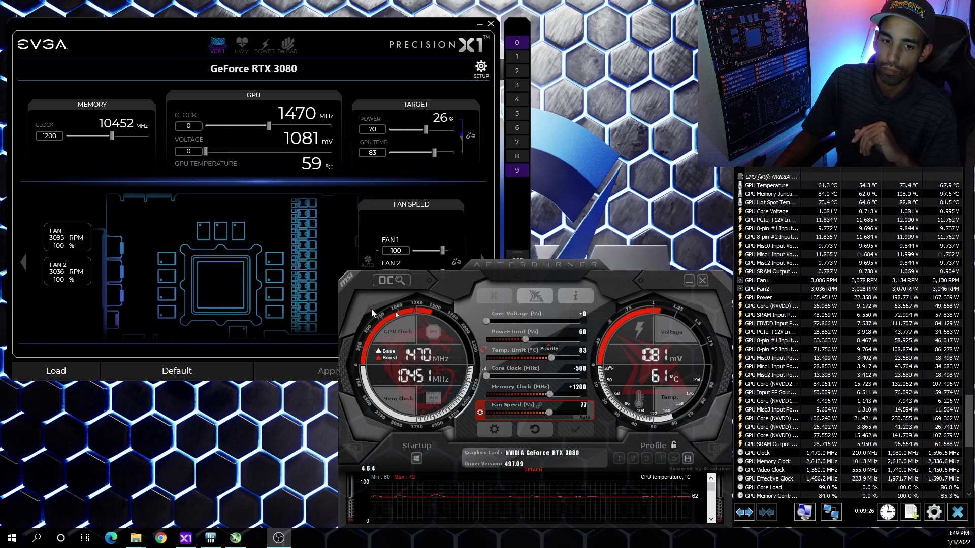
click(470, 315)
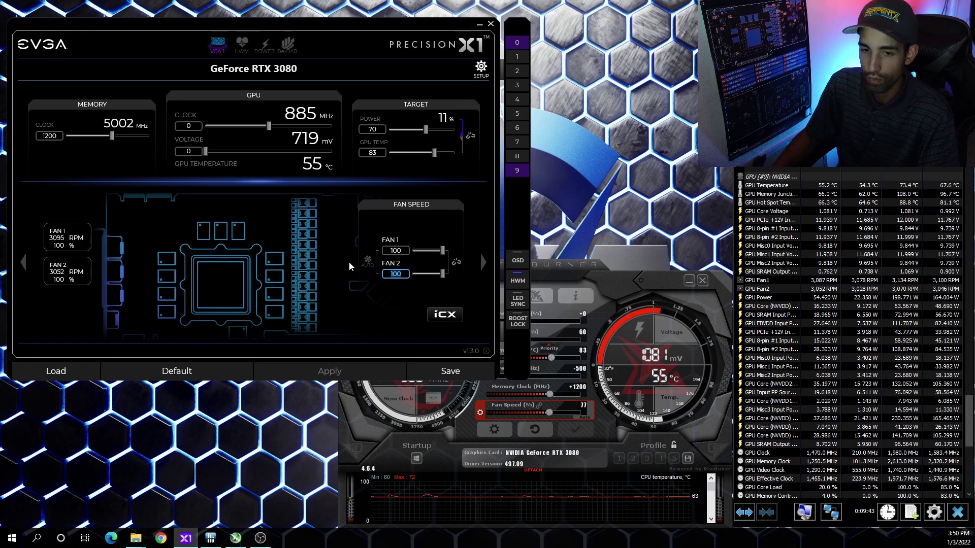
click(367, 259)
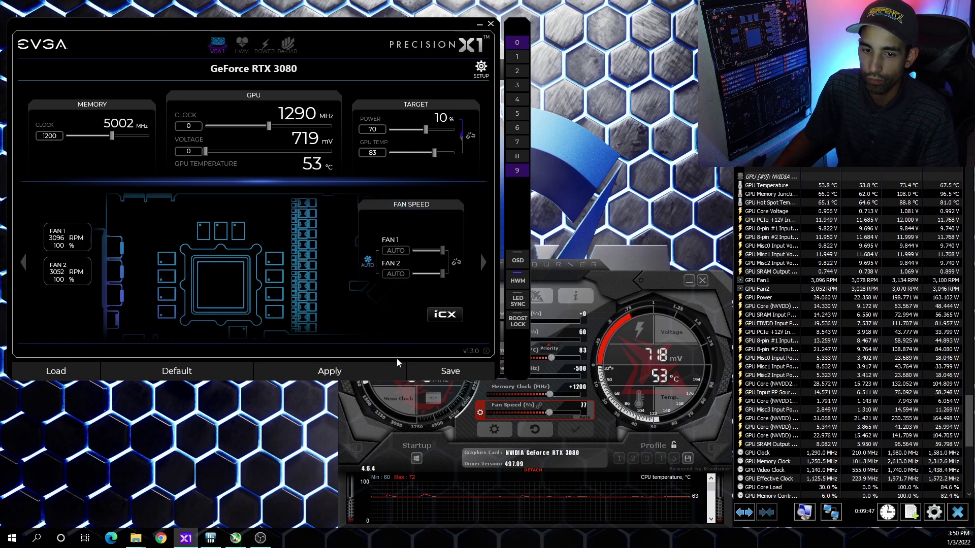
click(368, 367)
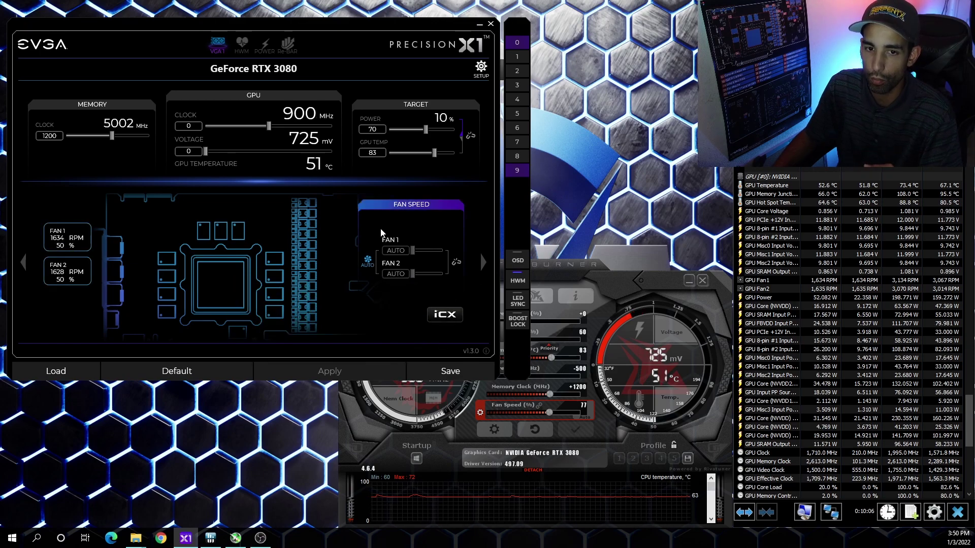
mouse_move(381, 233)
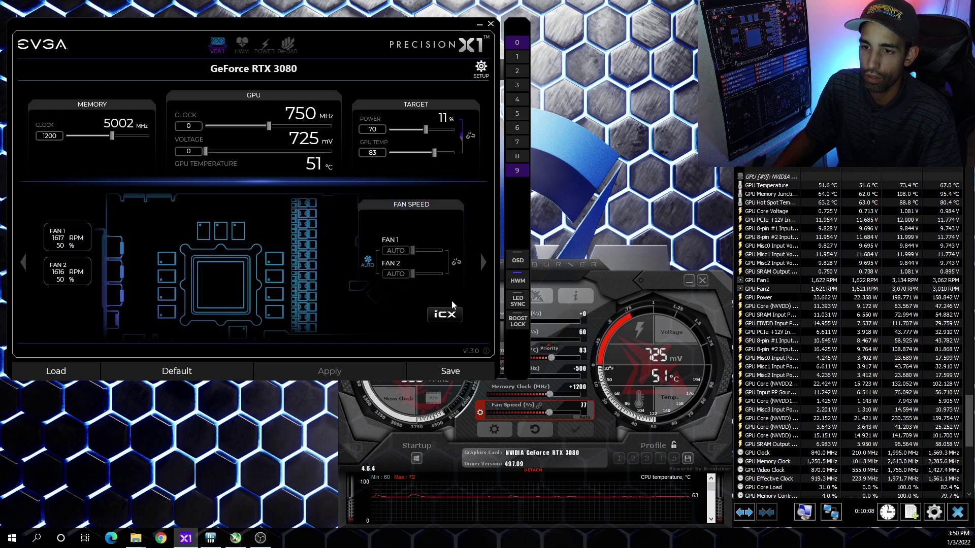
Step: Switch to MSI Afterburner and examine the GPU memory junction temperature, voltage and fan readings in the hardware sensor list
click(580, 273)
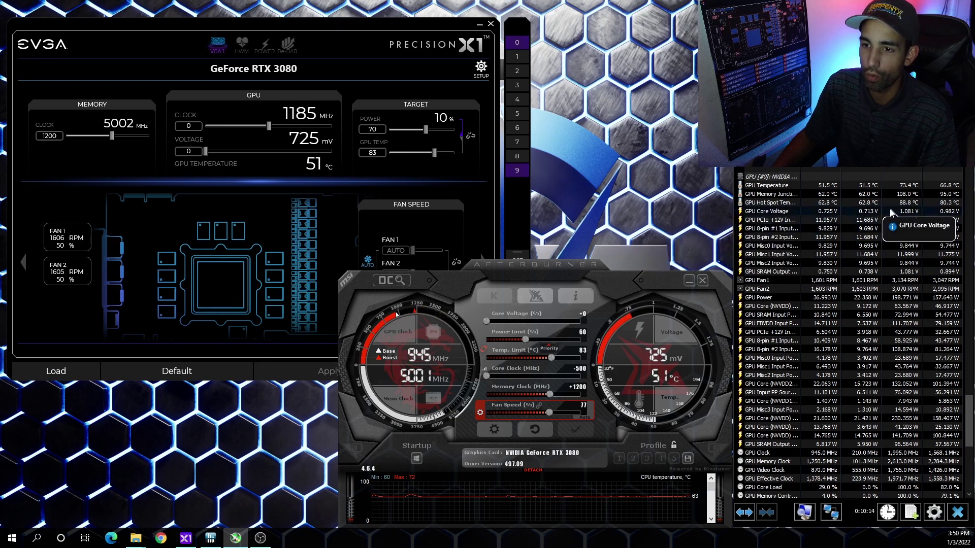
mouse_move(909, 199)
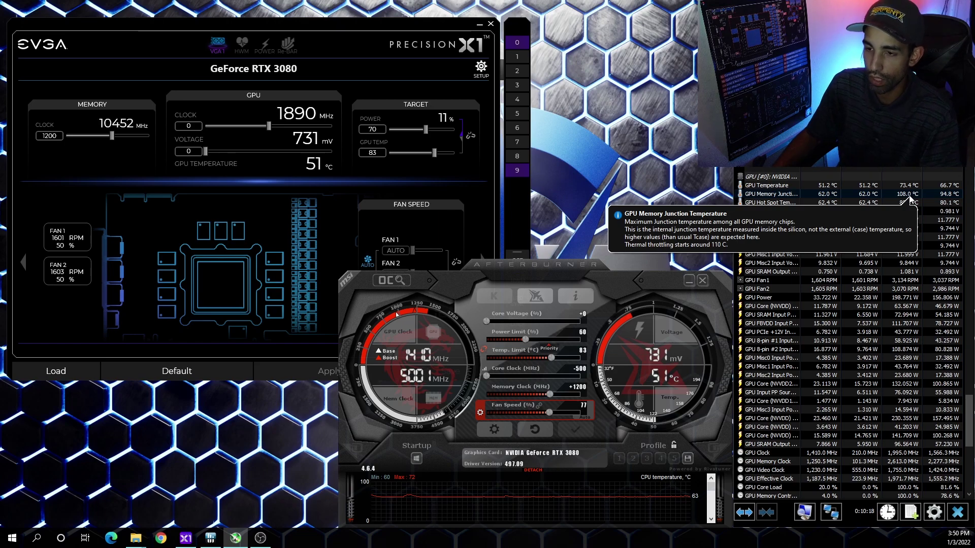
mouse_move(840, 305)
mouse_move(791, 279)
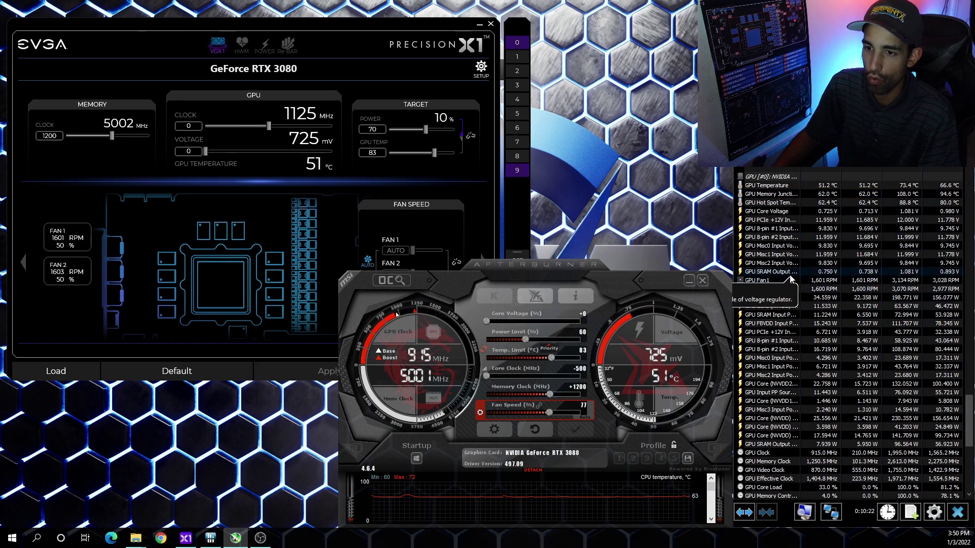
mouse_move(834, 198)
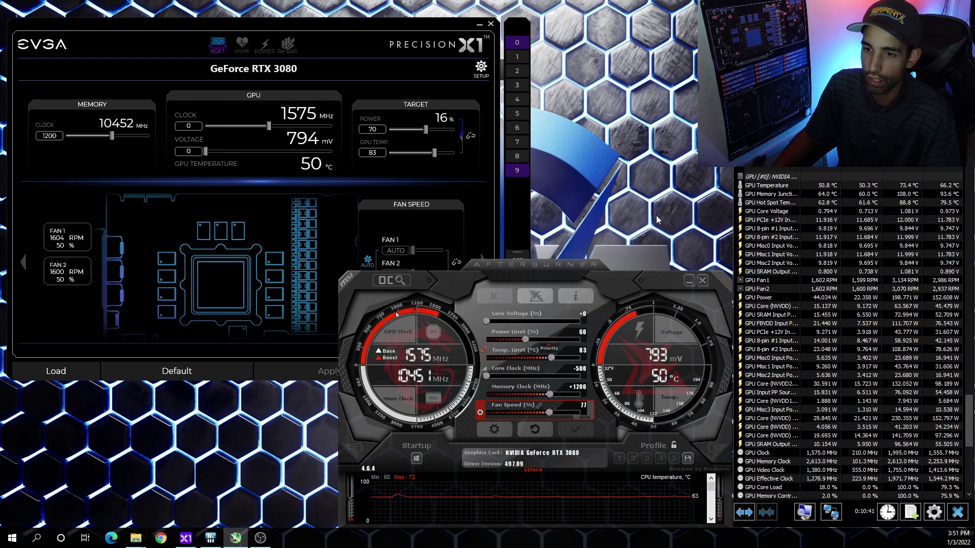
mouse_move(771, 200)
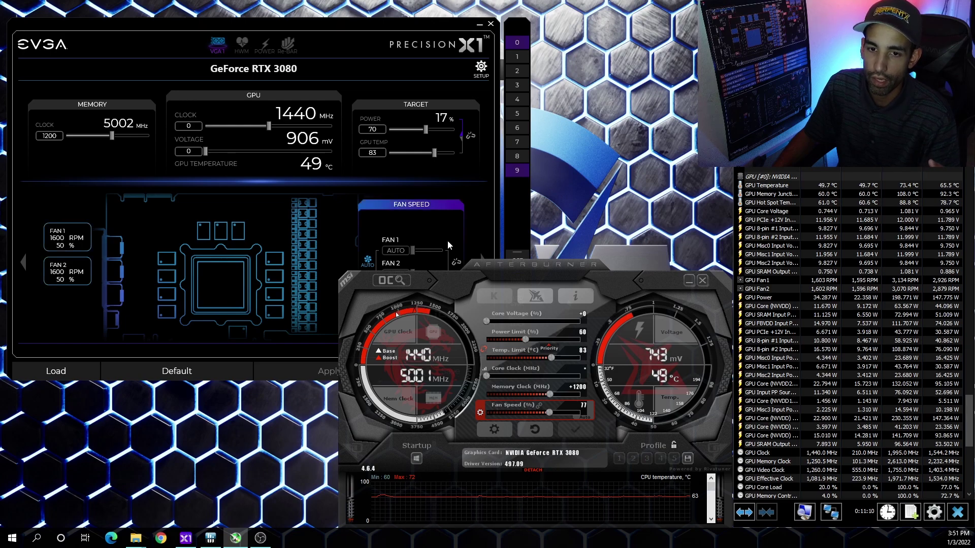
Step: Check the iCX temperature sensor view in EVGA Precision X1, restore its fan speed view and return to MSI Afterburner
click(470, 224)
click(445, 315)
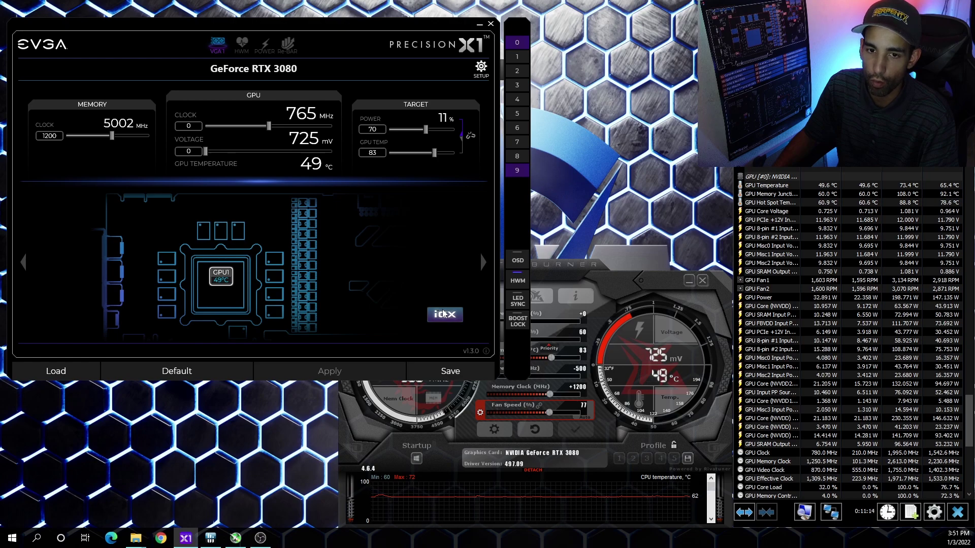
click(443, 313)
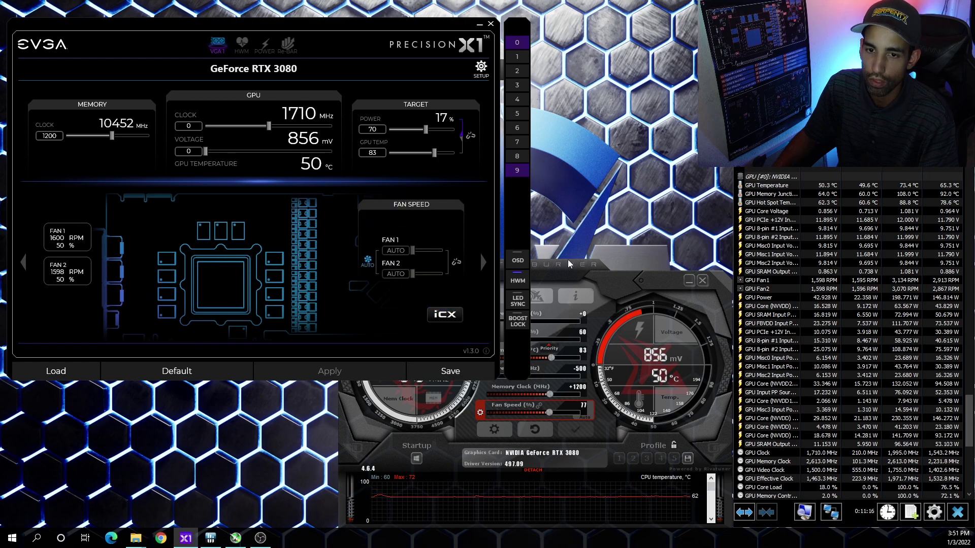
click(612, 285)
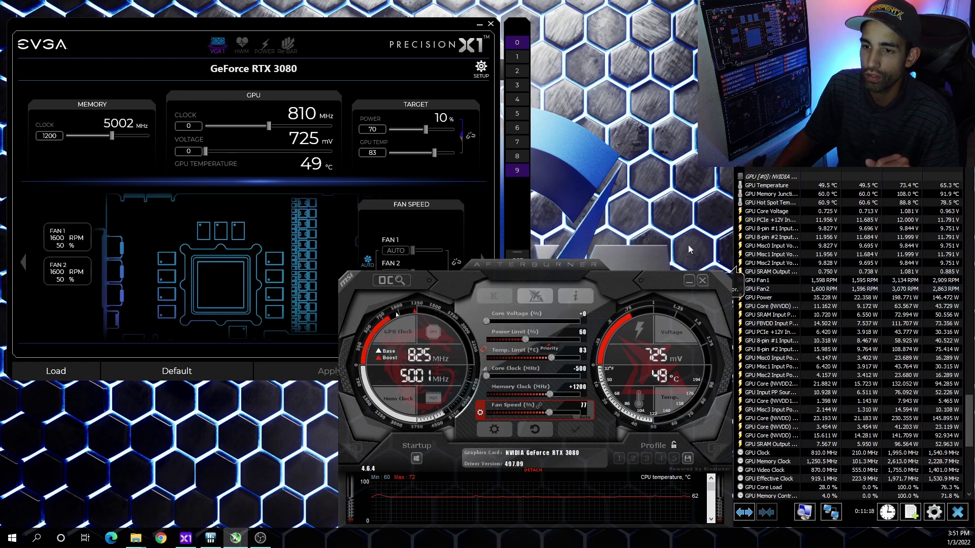